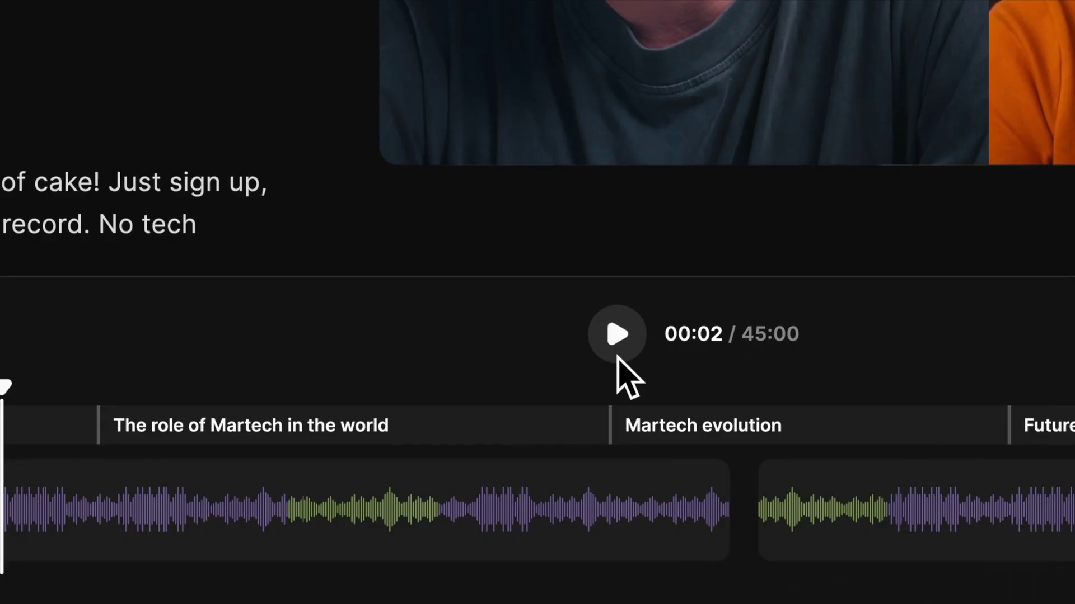
- Split the audio clip at the playhead and slide its green piece later on the timeline
click(137, 350)
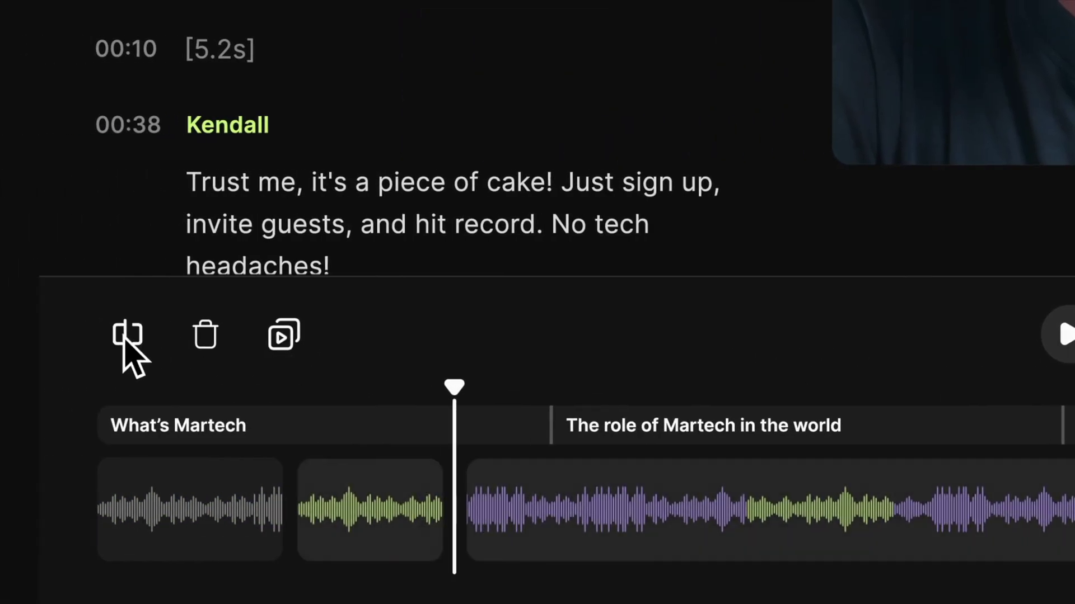
drag(372, 565, 470, 593)
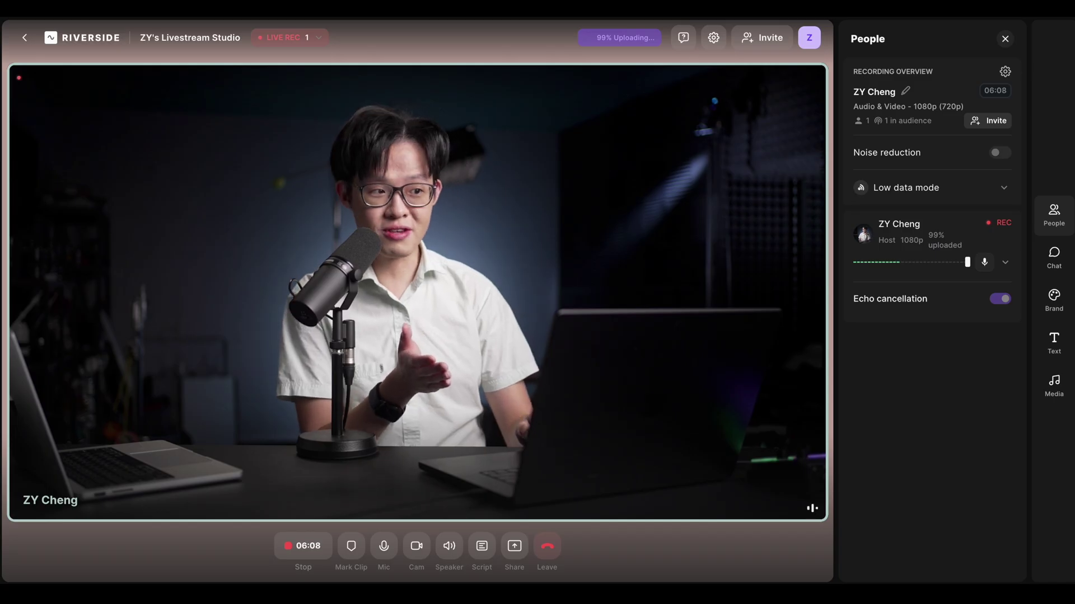
mouse_move(626, 37)
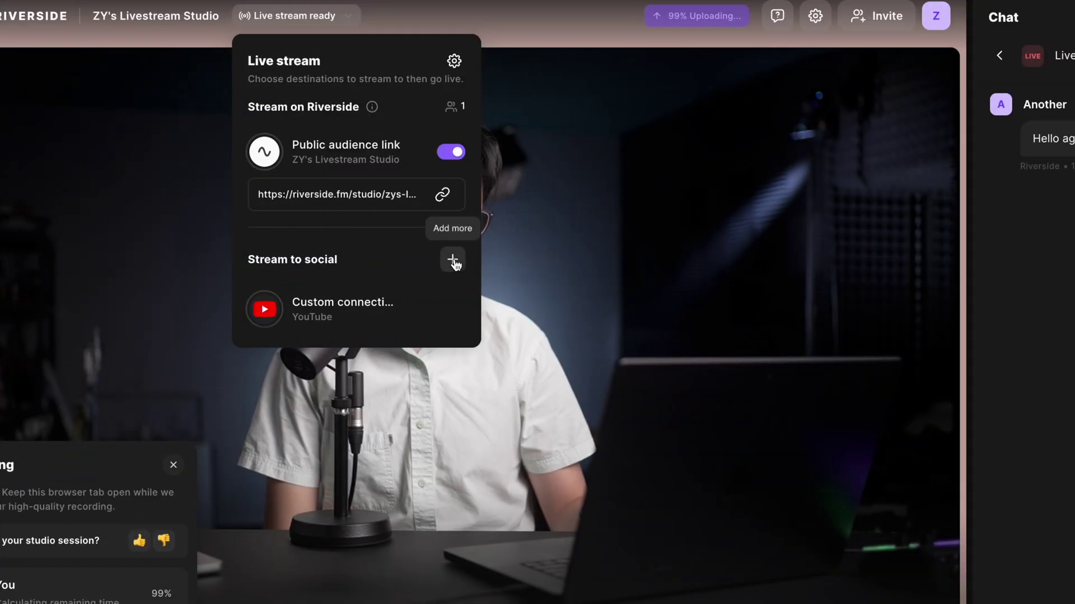
- List the available streaming platforms, then open the Twitch stream page
click(454, 261)
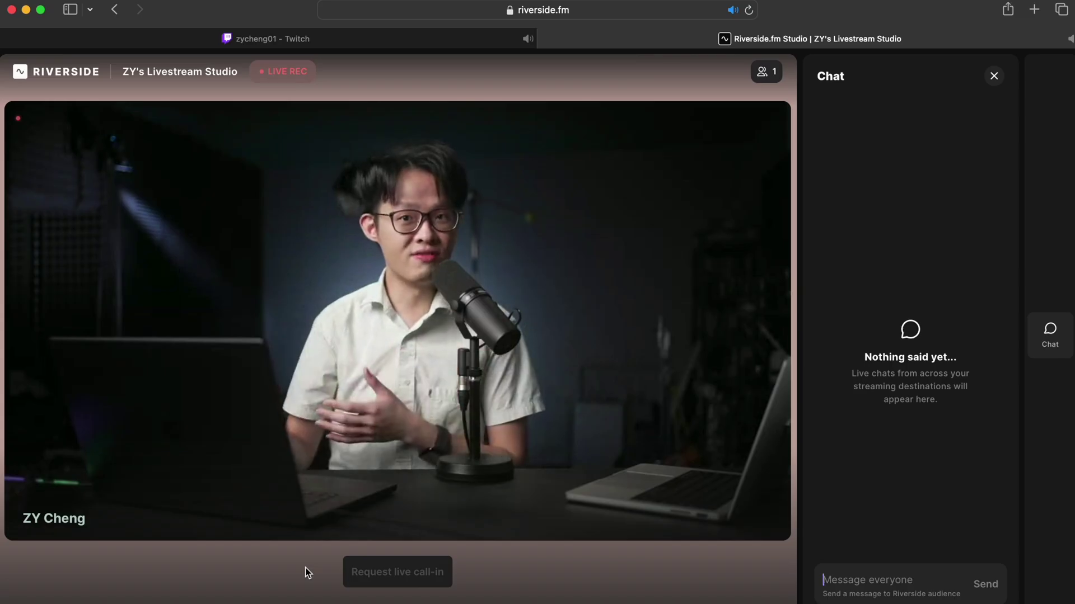
mouse_move(364, 580)
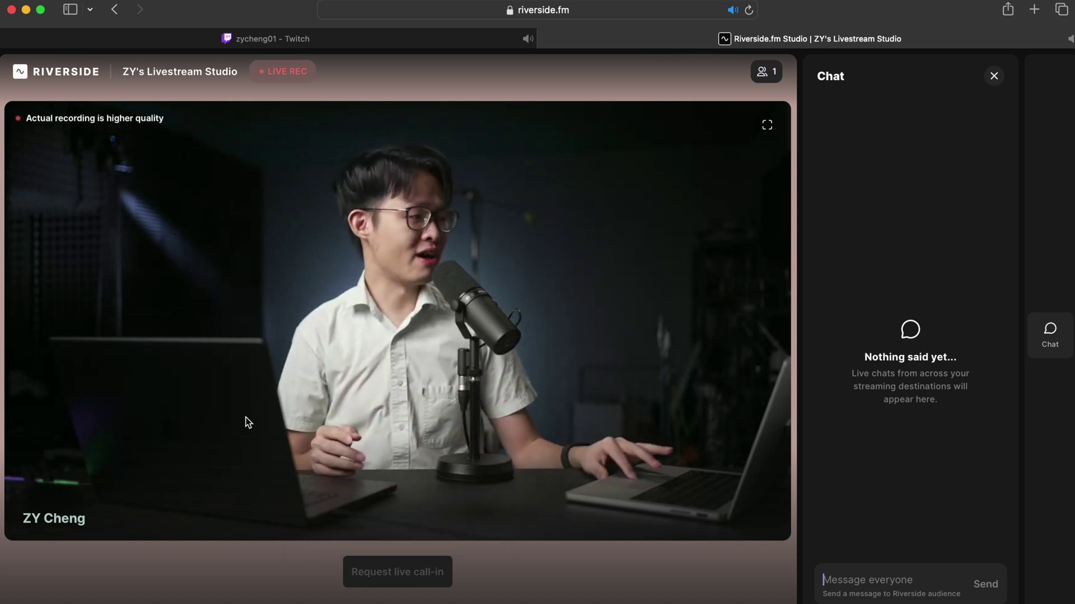
click(395, 46)
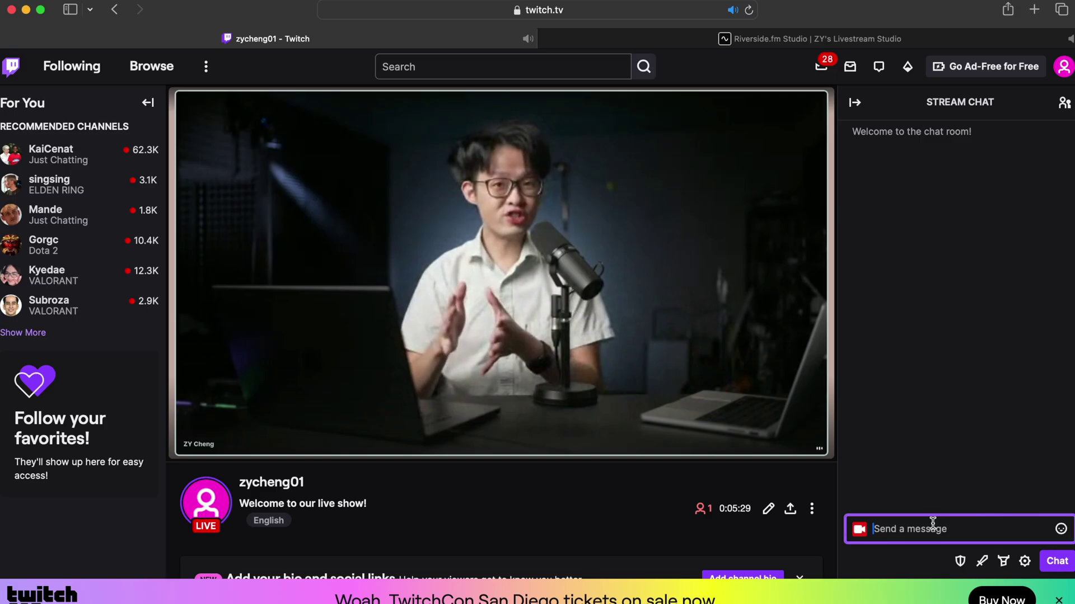
- Send 'Hello!' in the Twitch stream chat, then reply 'Hello' from the Riverside studio
text(Hello!)
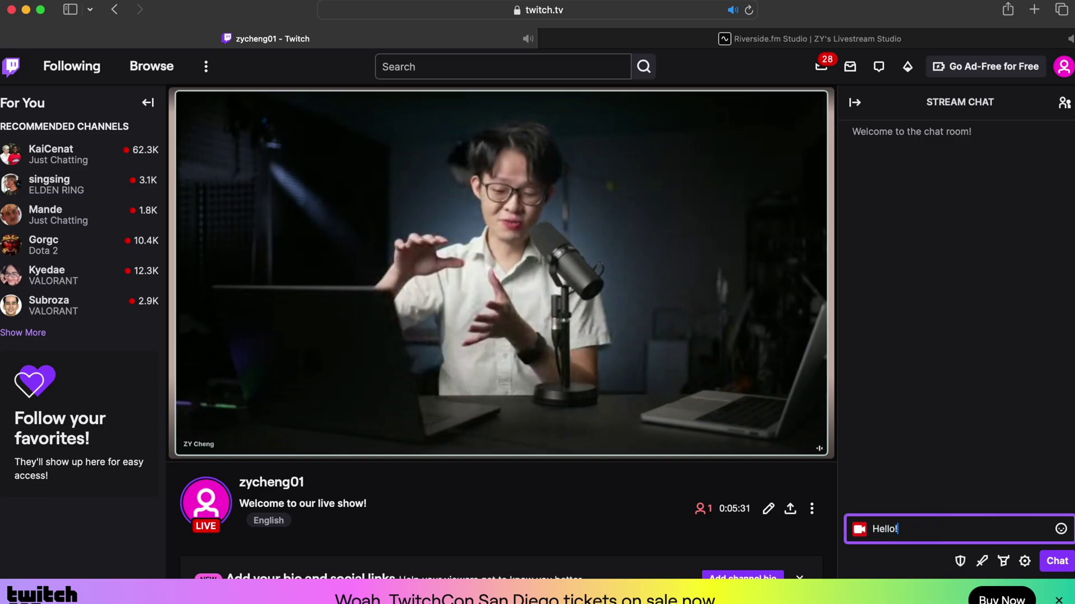
key(Return)
click(711, 45)
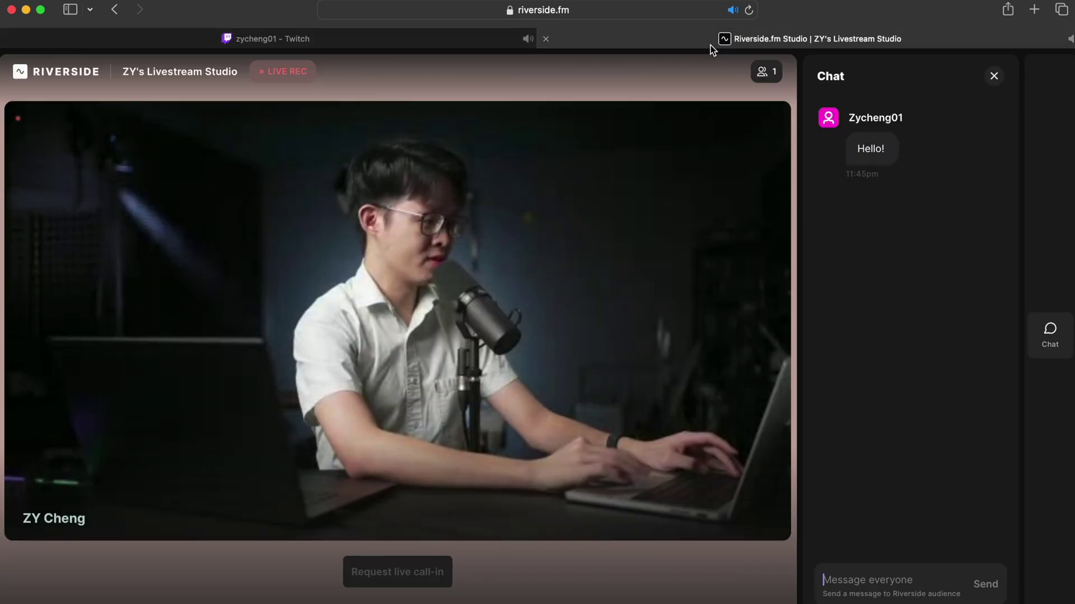
text(Hello)
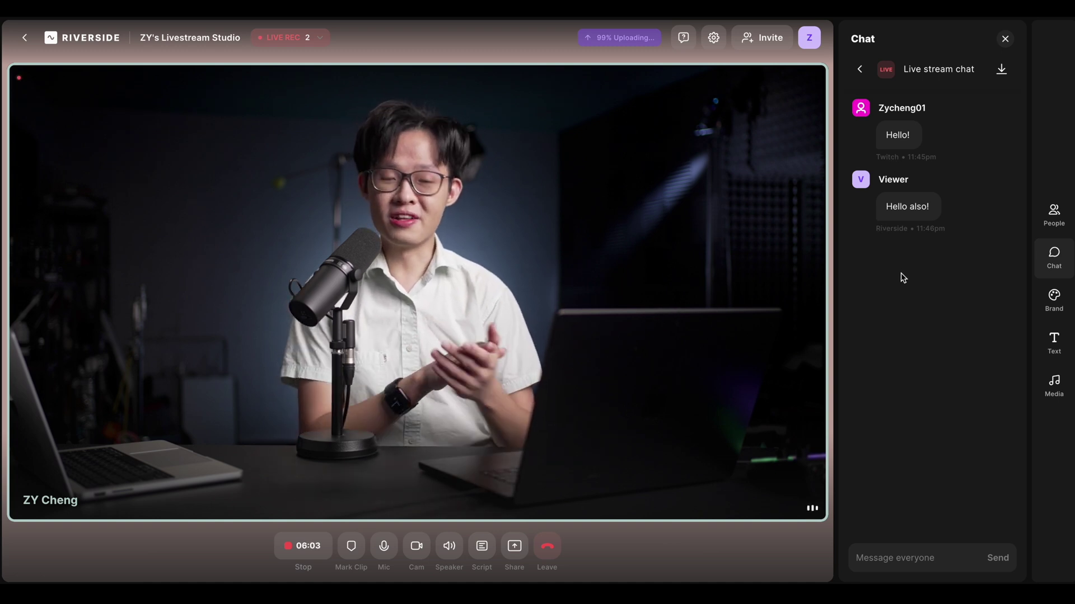
- Feature the 'Hello also!' chat message on stream with a 5-second display timer
mouse_move(892, 225)
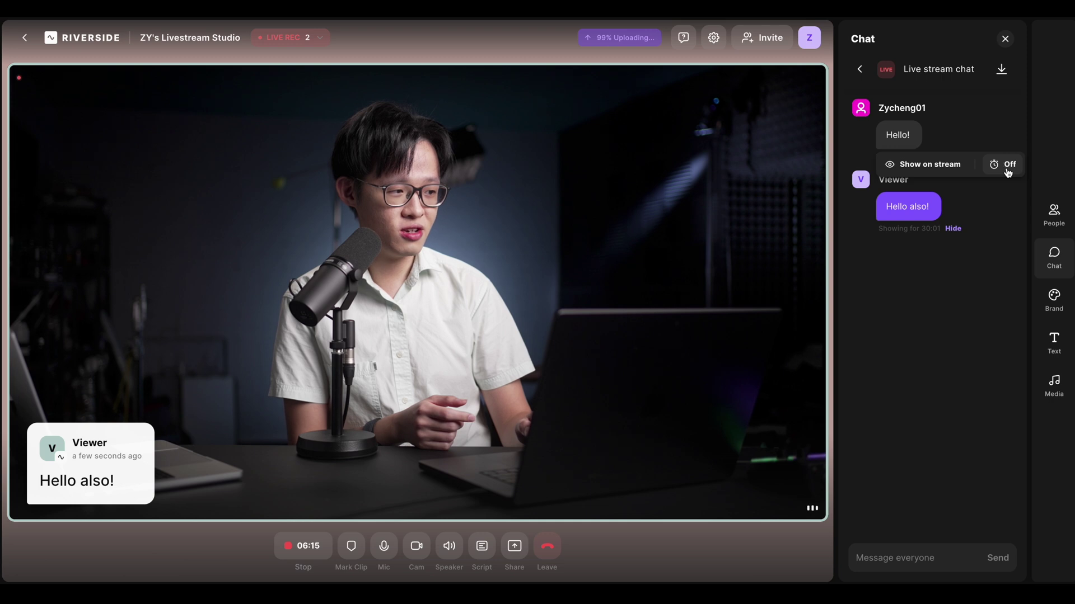
click(1006, 165)
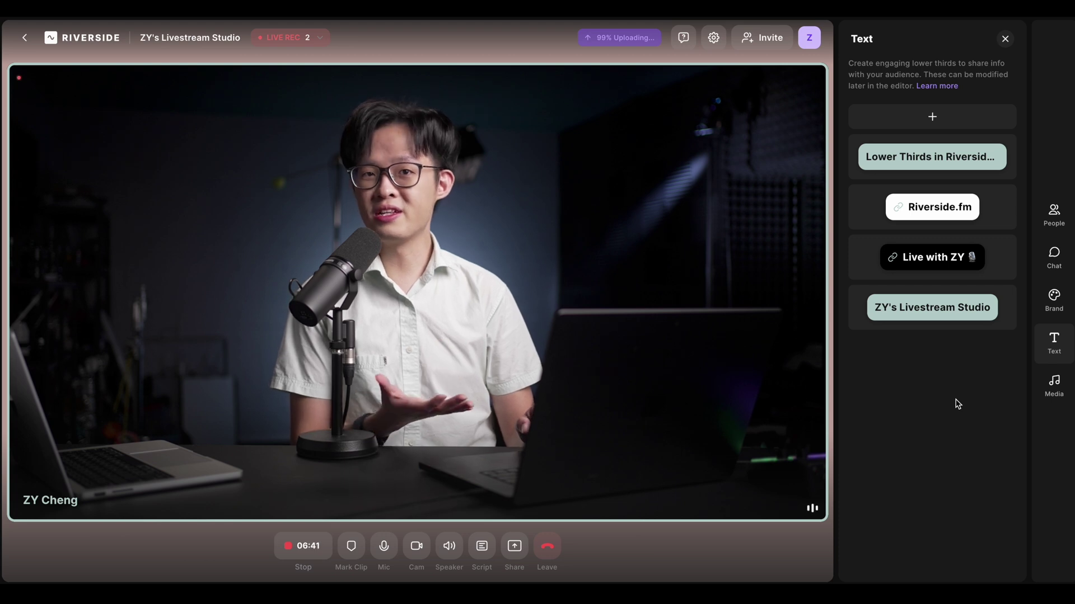
- Show the Riverside.fm lower third on stream and enter a new 'Hello everyone!' lower third
mouse_move(944, 214)
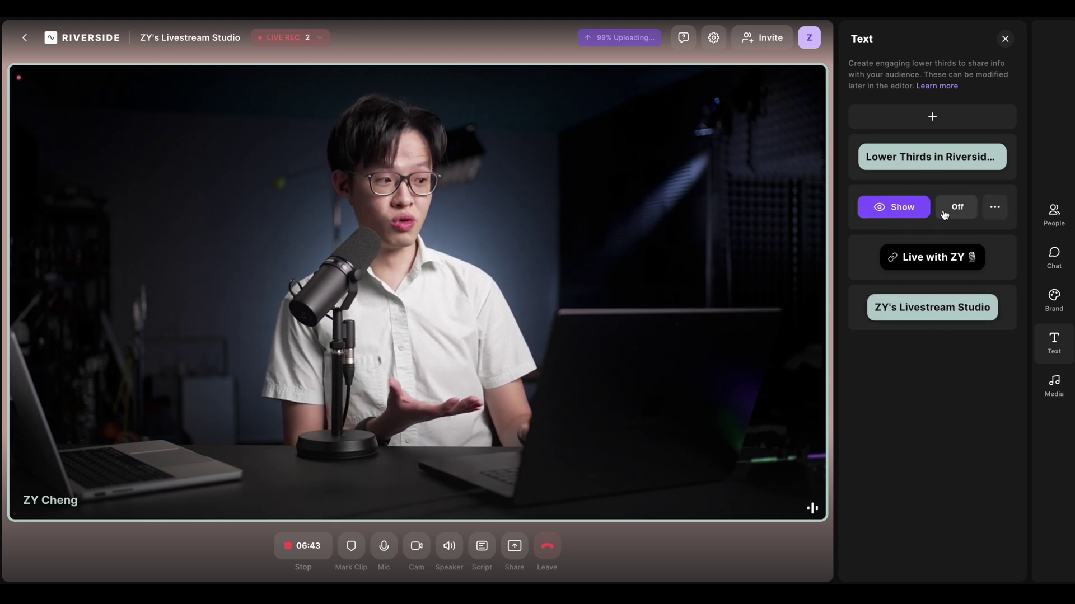
click(889, 215)
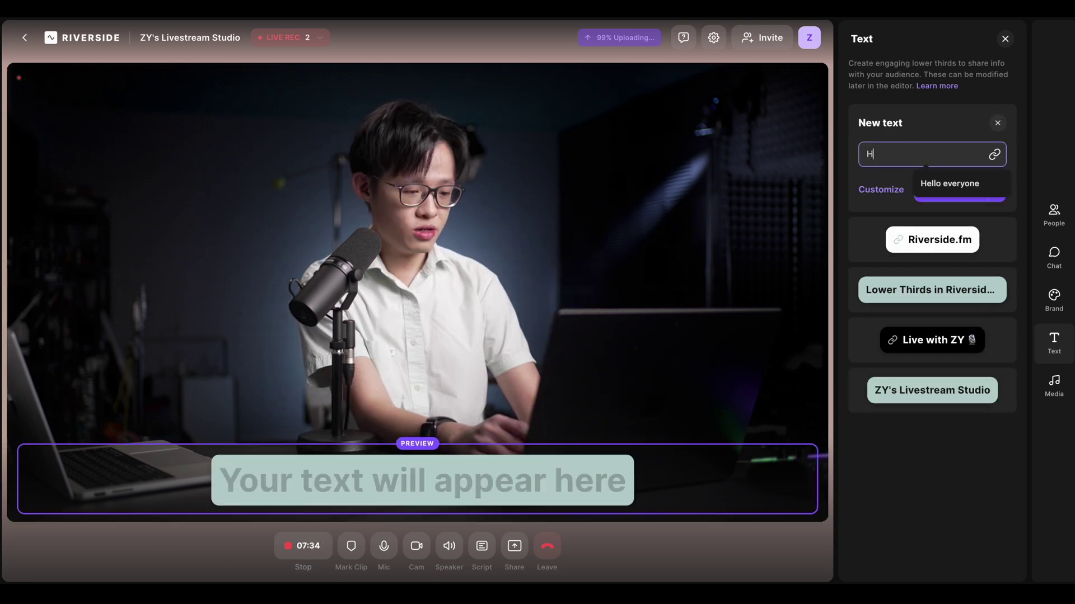
text(ello everyone!)
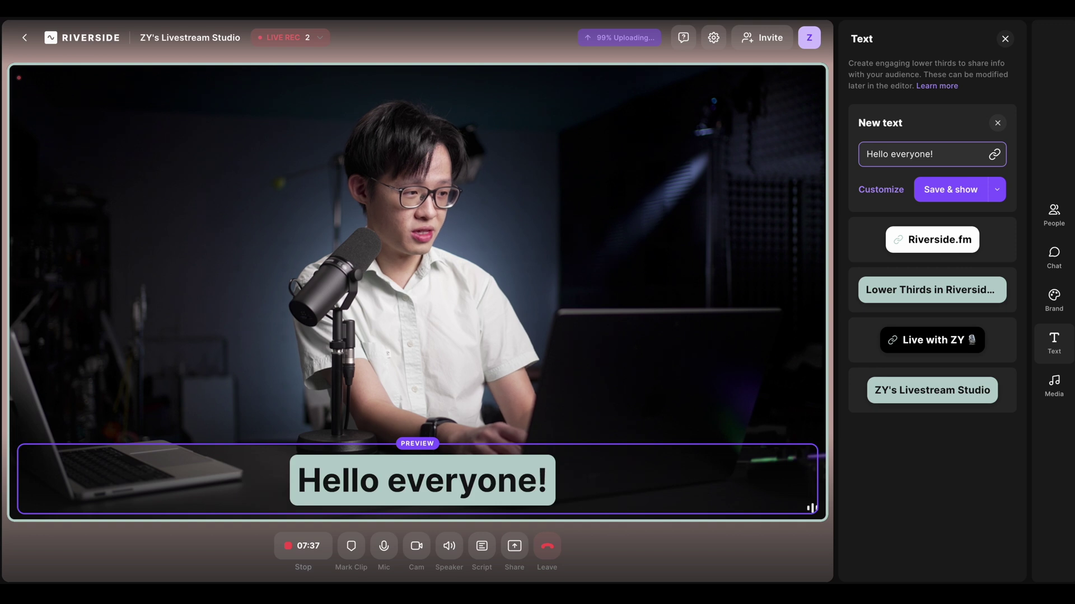
- Style 'Hello everyone!' as a medium, centred lower third with a 5-second timer and show it
click(891, 189)
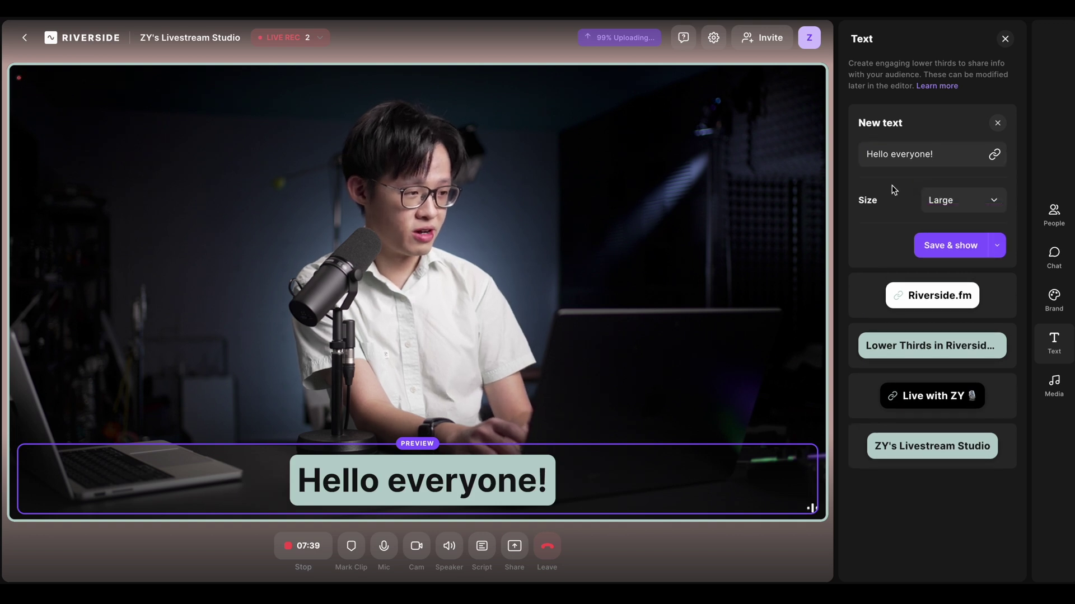
click(967, 207)
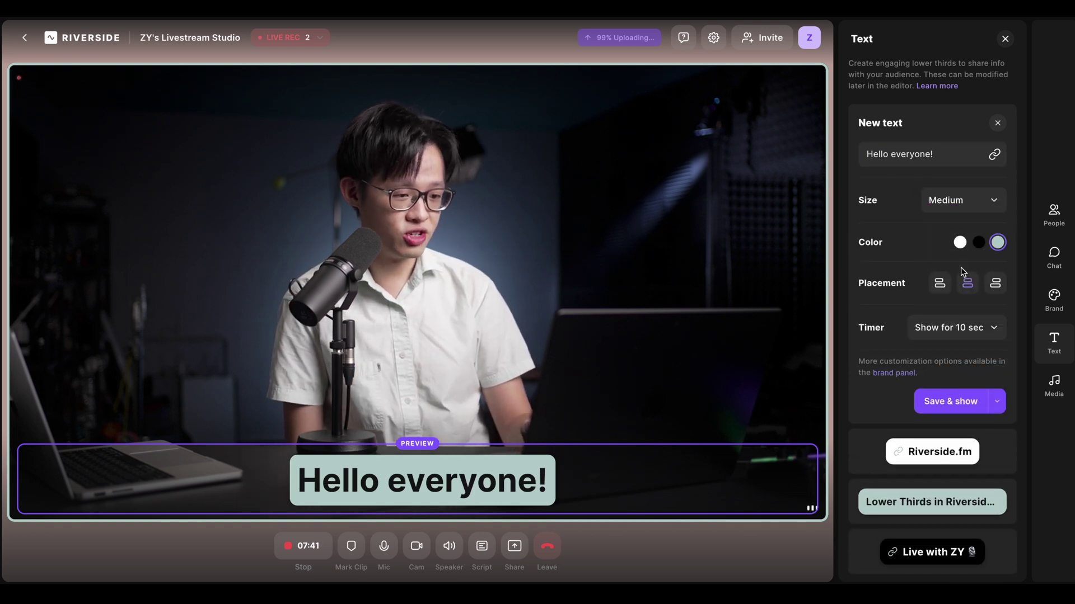
click(961, 243)
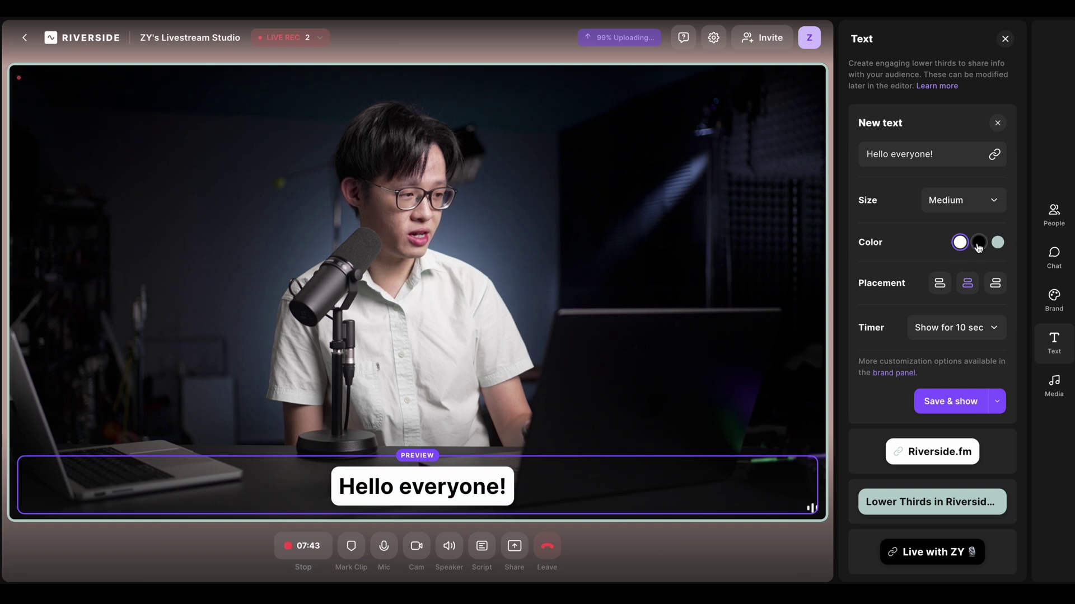
click(978, 245)
click(939, 283)
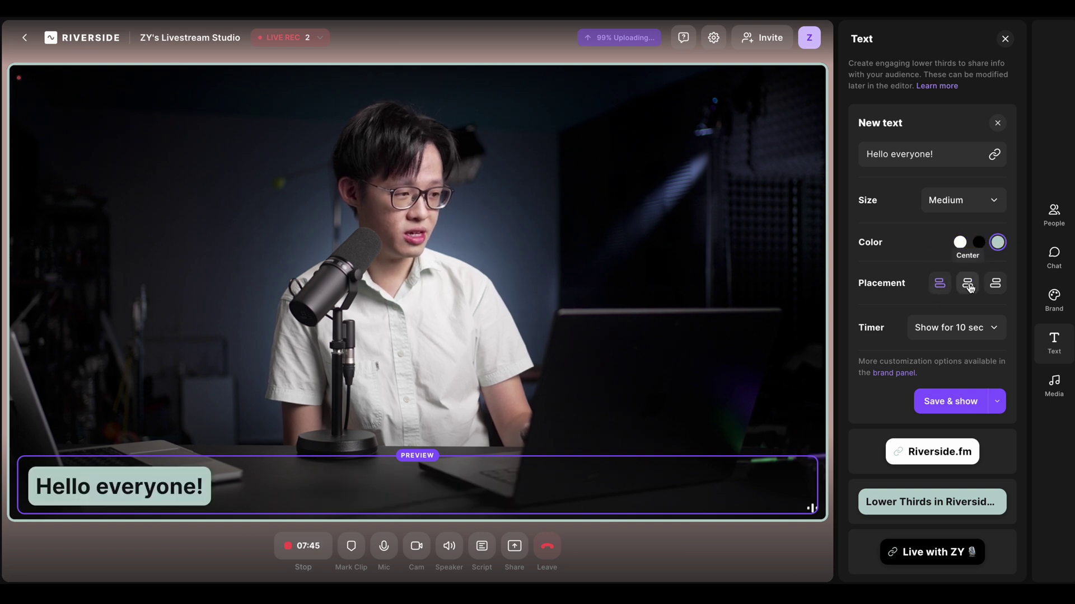
click(995, 284)
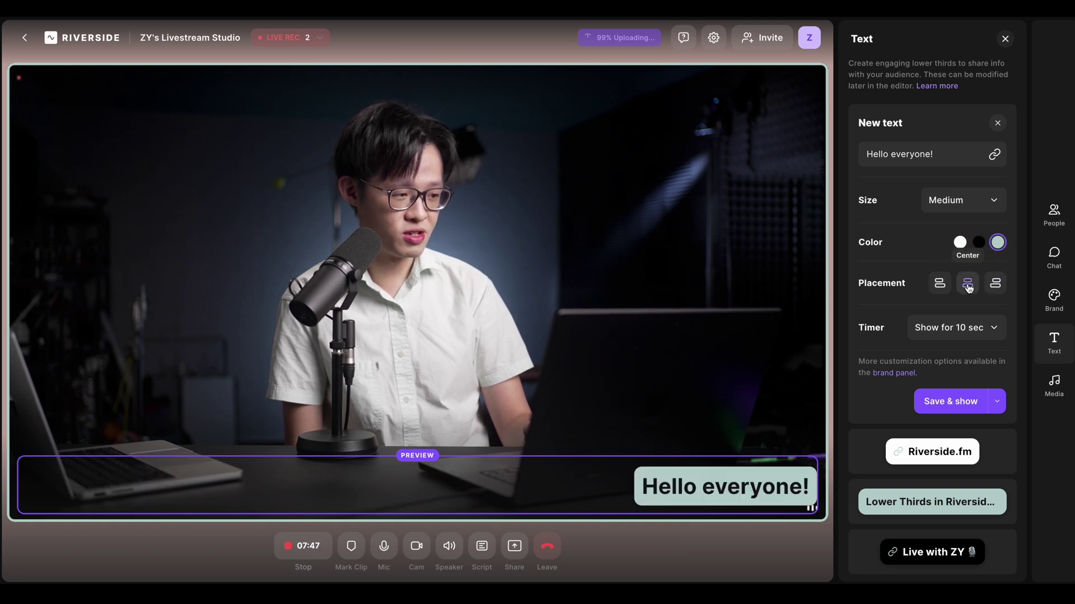
click(968, 287)
click(995, 328)
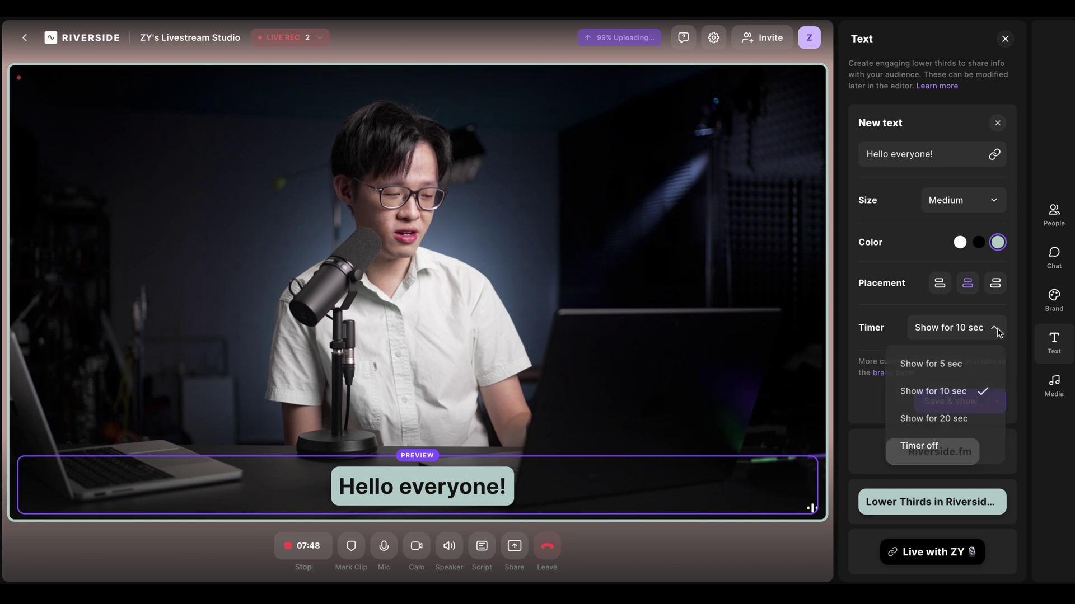
click(956, 367)
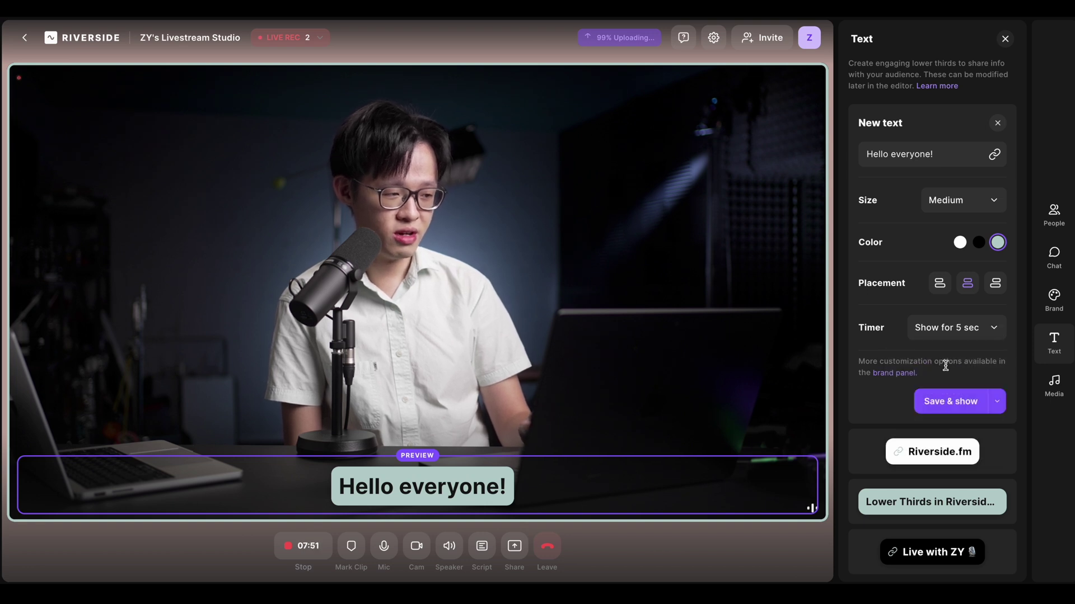
click(949, 405)
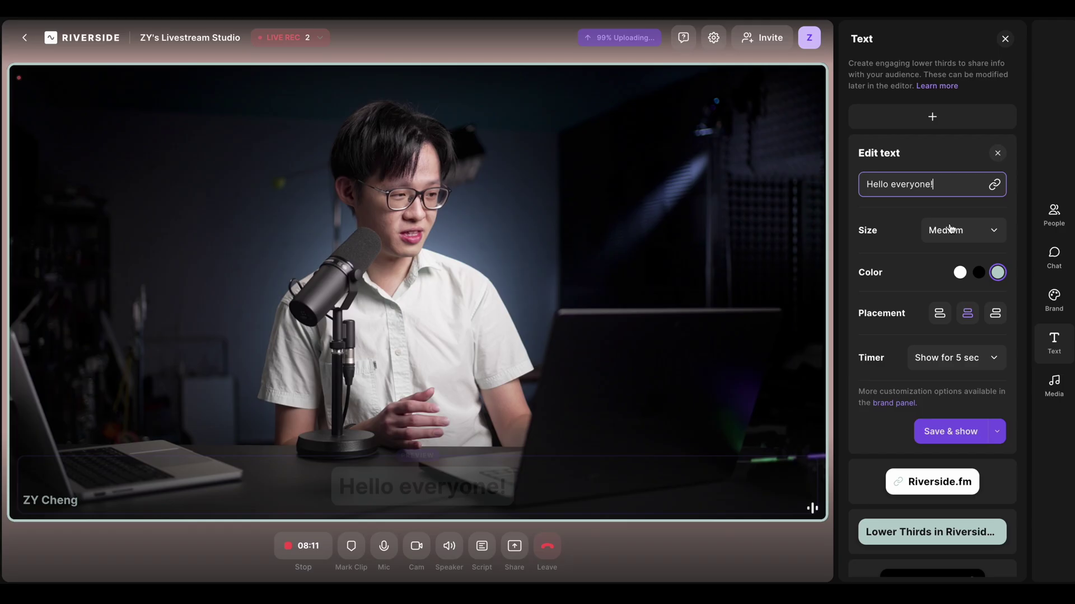
- Turn off the 'Hello everyone!' display timer and show it live again
click(954, 364)
click(926, 479)
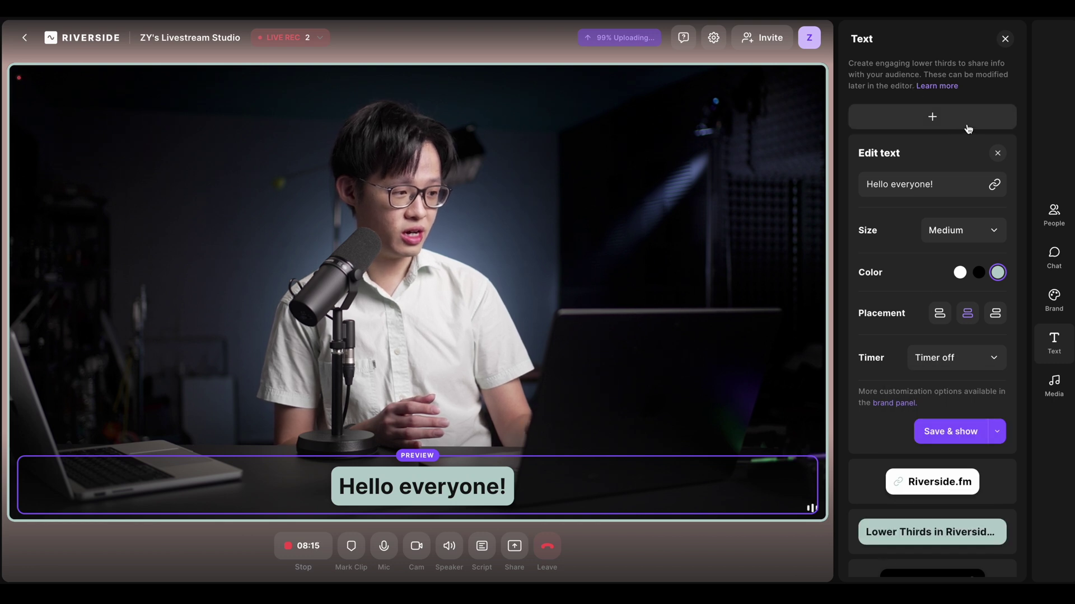
click(946, 424)
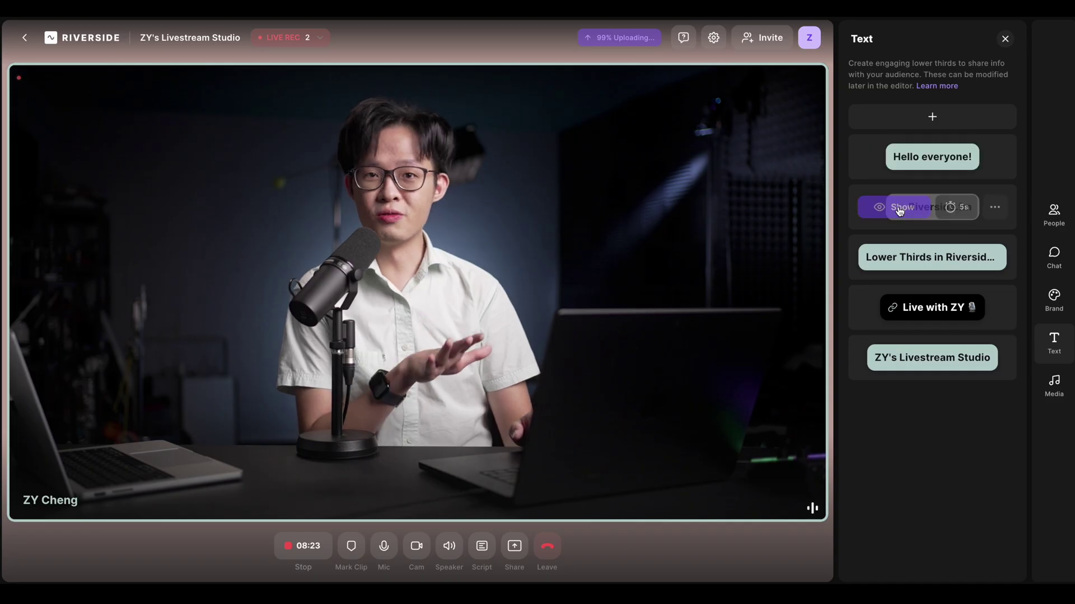
- Show the 'Live with ZY' lower third, revisit 'Hello everyone!' styling, and open the brand themes
mouse_move(951, 319)
click(893, 307)
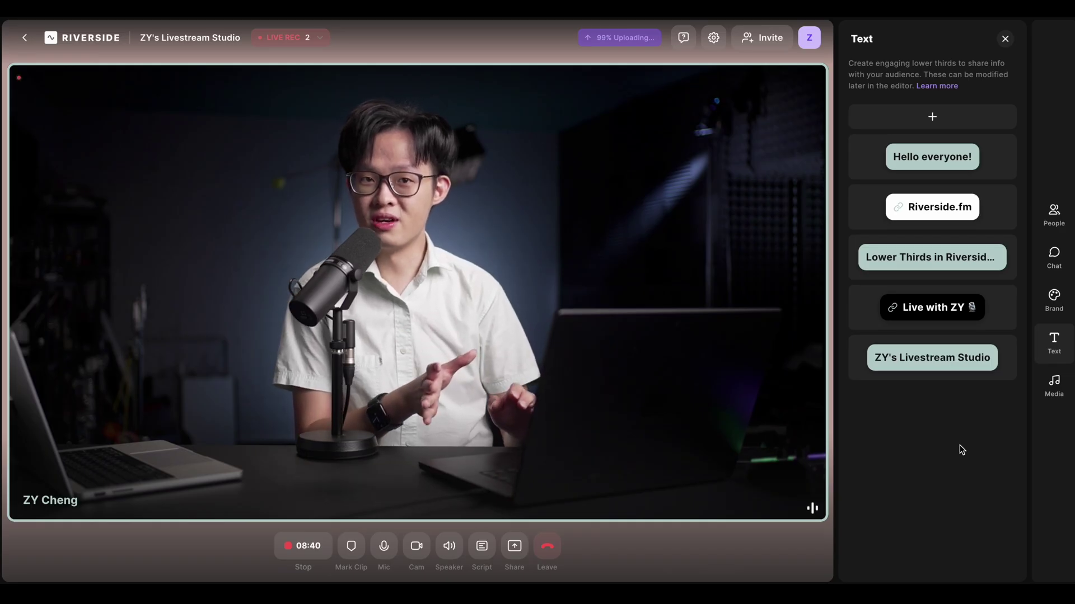
click(995, 157)
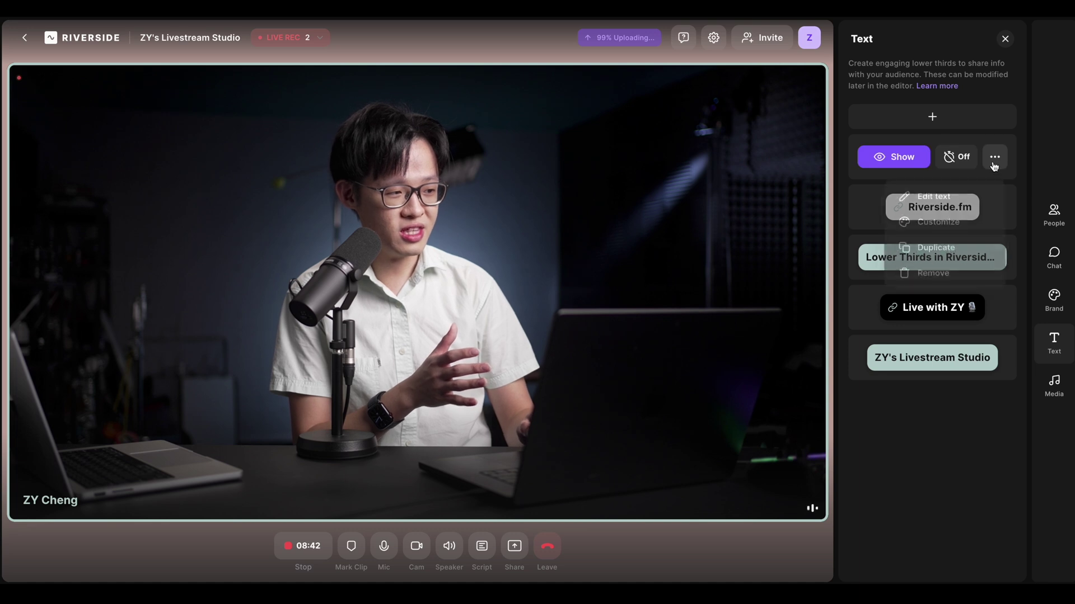
click(956, 220)
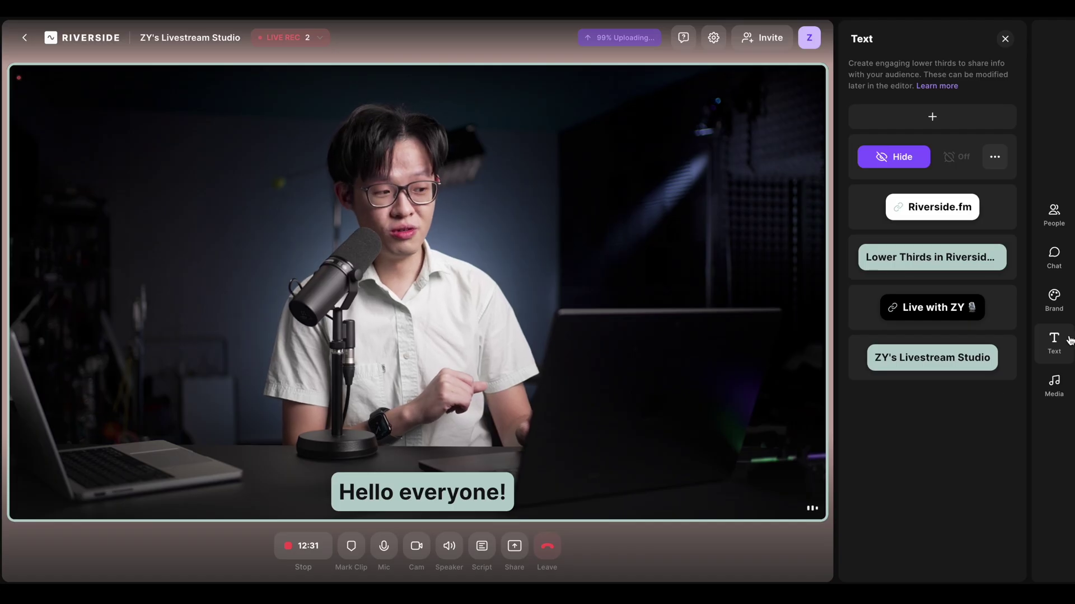
click(1065, 304)
click(979, 185)
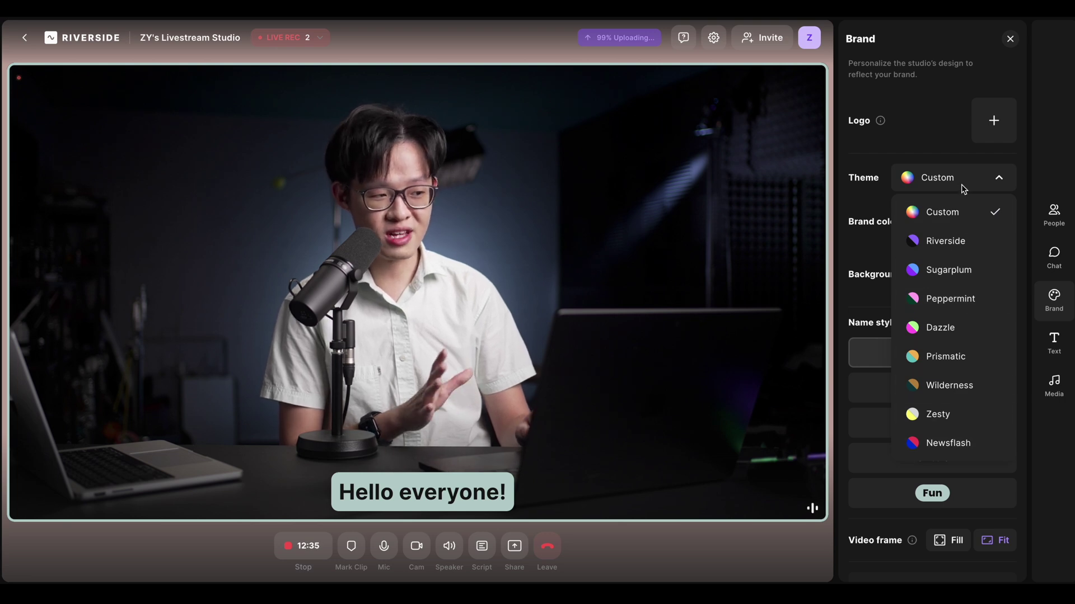
- Keep the Custom theme and background, preview every name style, and settle on Clean
click(960, 219)
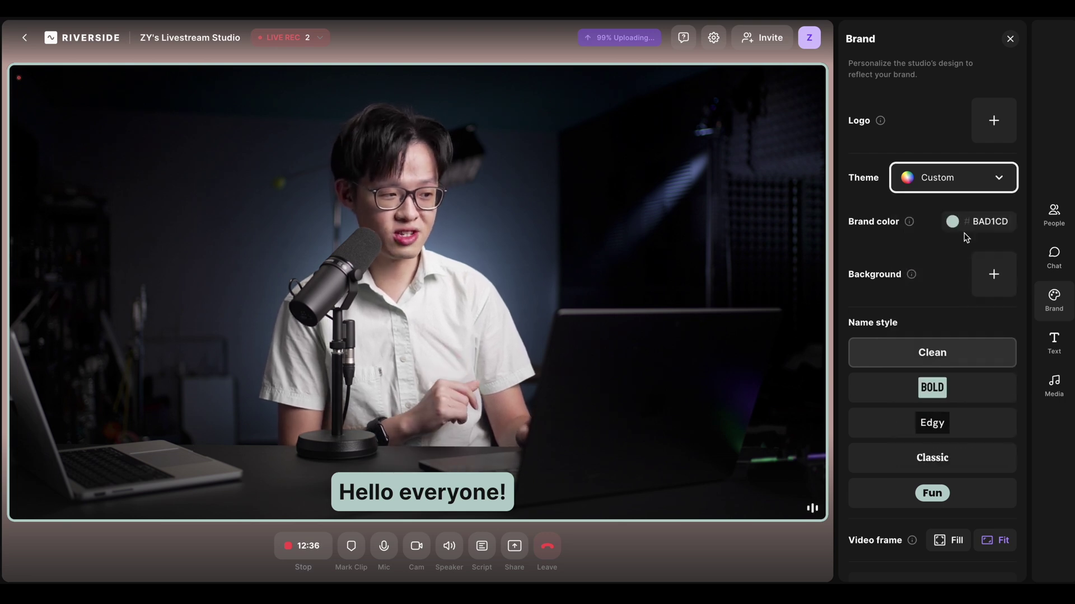
click(994, 285)
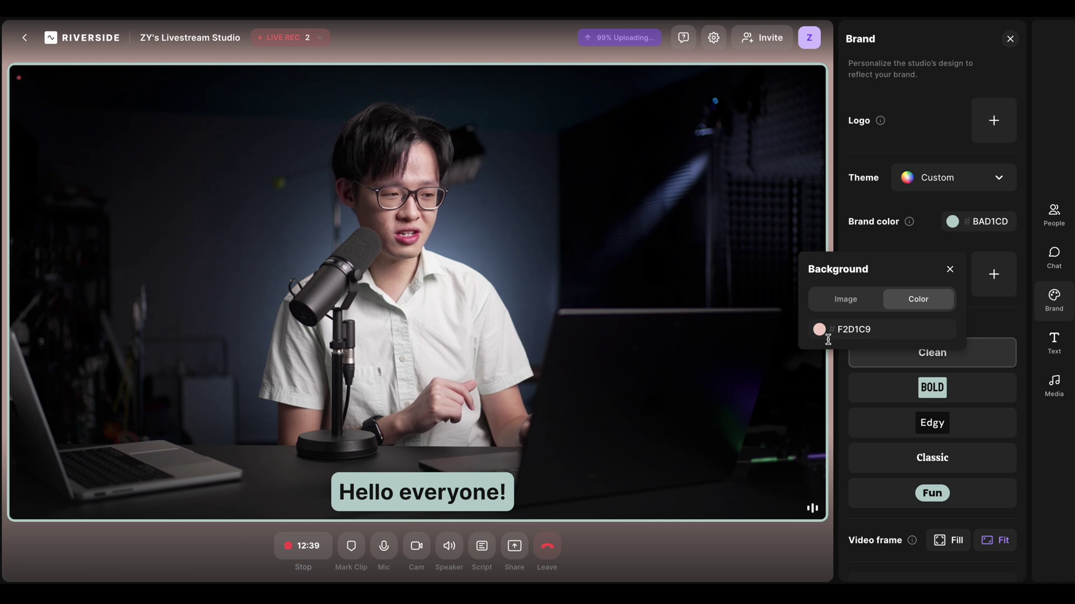
click(951, 267)
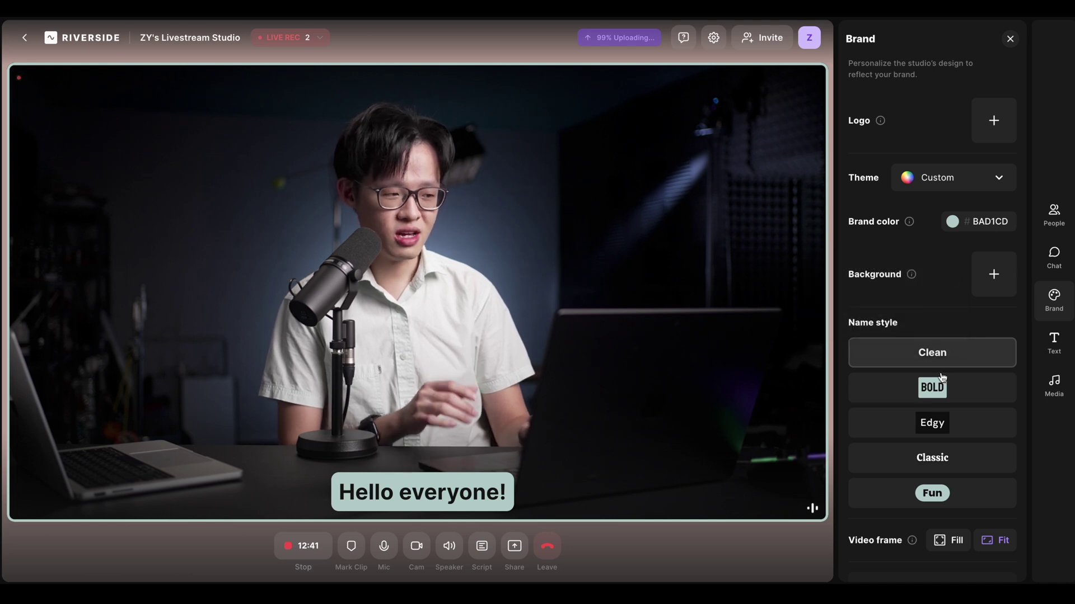
click(959, 398)
click(961, 434)
click(957, 464)
click(956, 494)
click(954, 459)
click(955, 423)
click(957, 385)
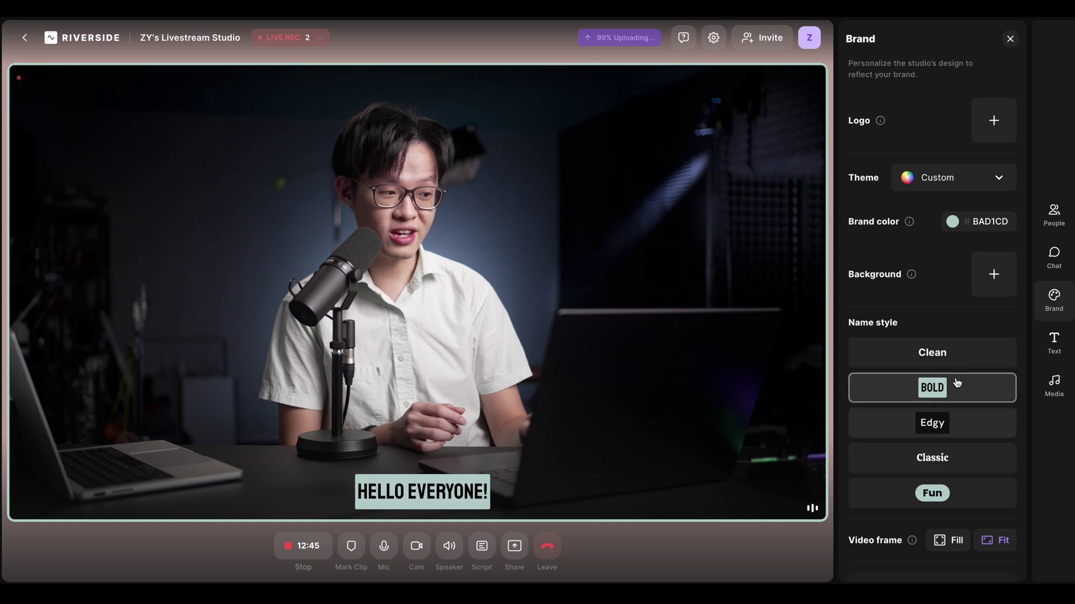
click(953, 348)
- Add the ZY logo to the stream and place it in the bottom-right corner
click(1001, 126)
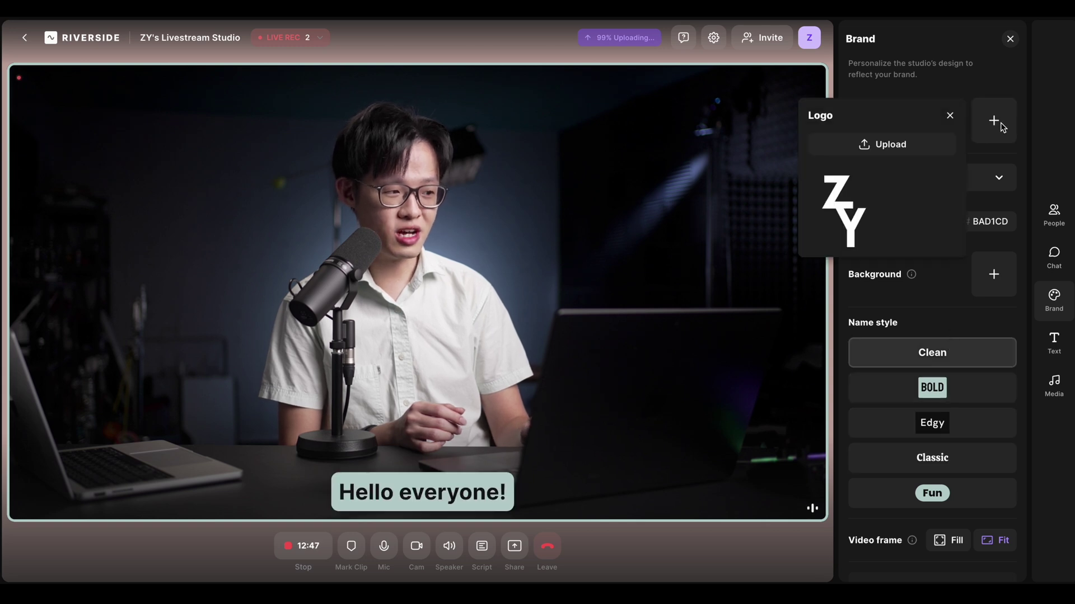
click(853, 225)
click(979, 159)
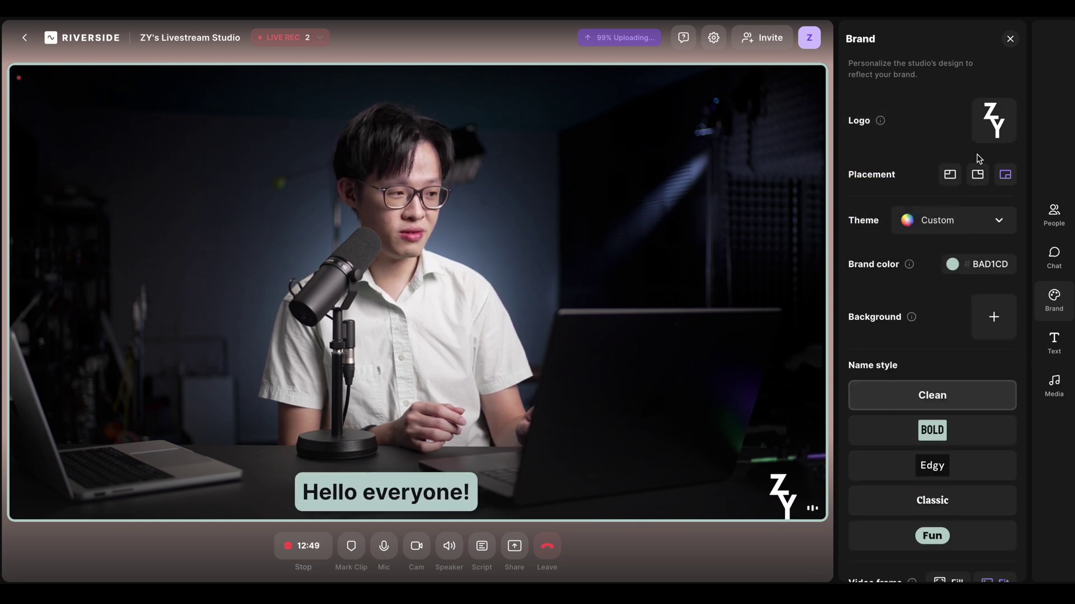
click(953, 179)
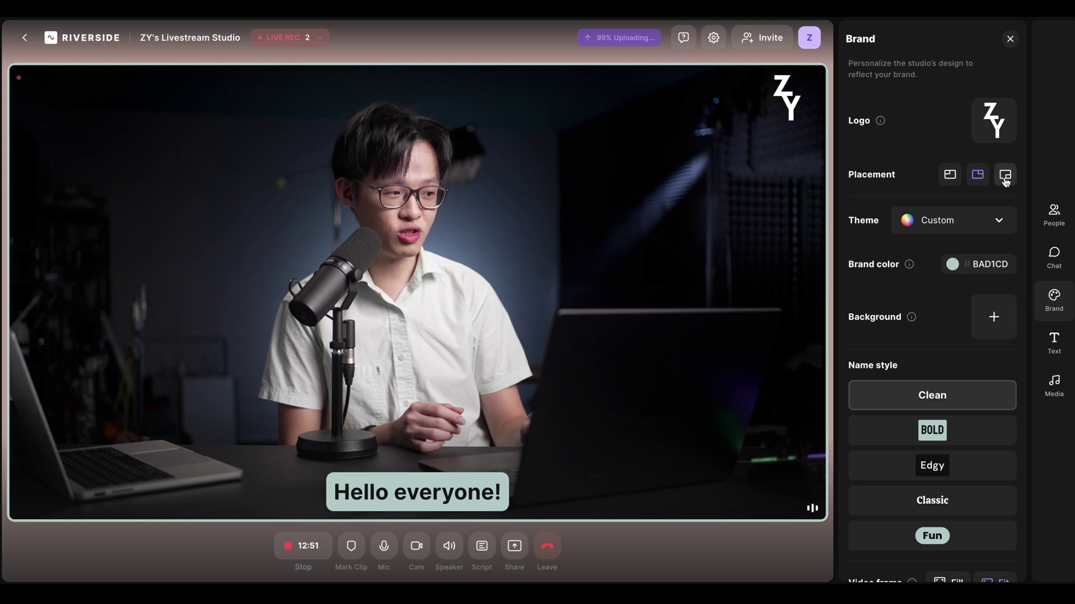
click(1006, 178)
click(977, 175)
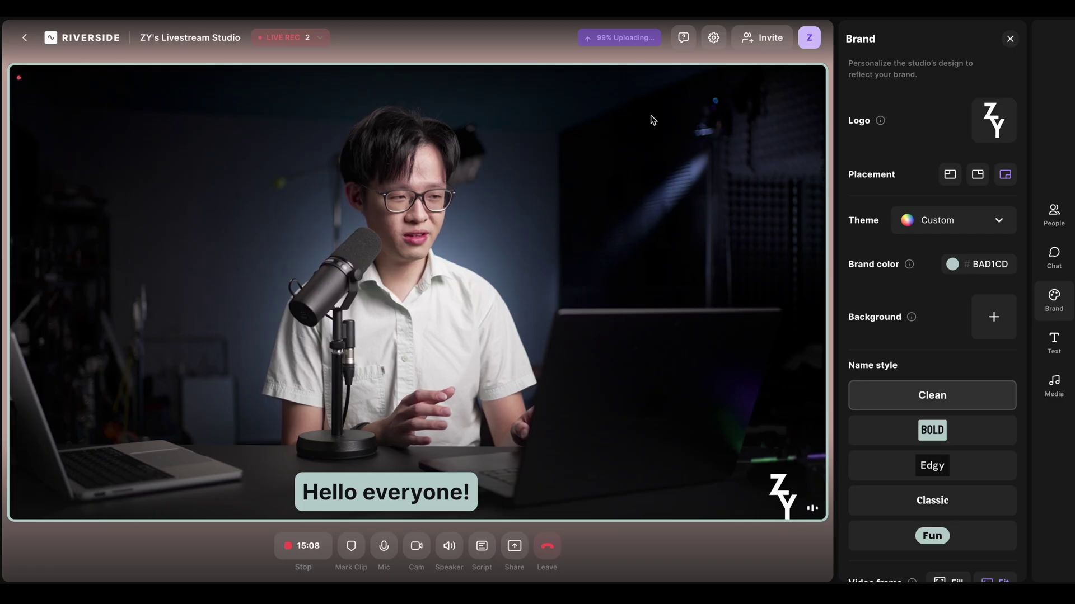
- Check the Live Stream settings show Hide watermark at 1080p, then bring up the Media clip list
click(712, 41)
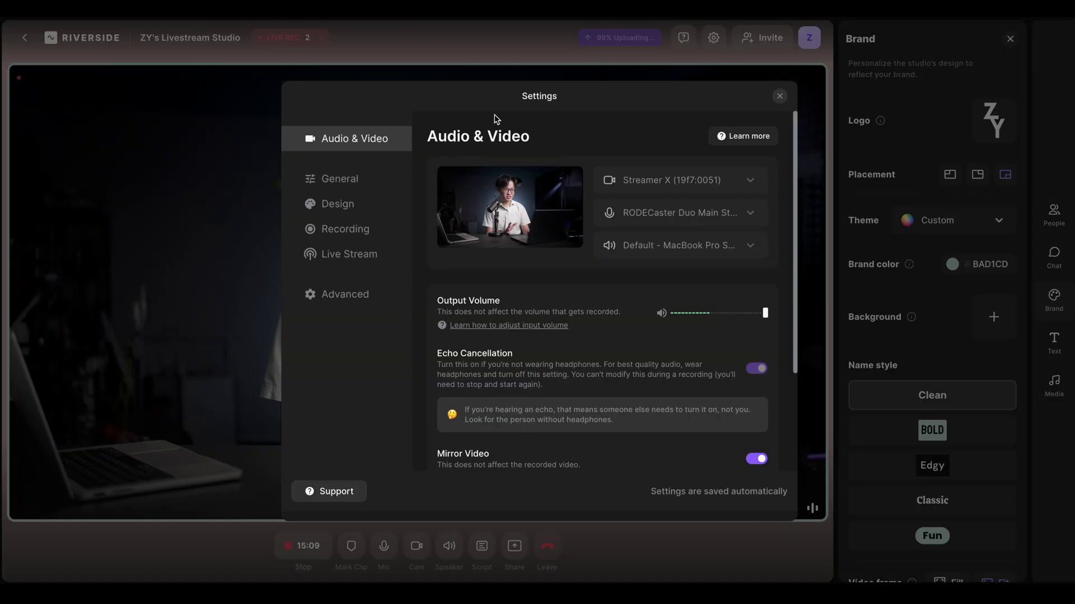
click(369, 254)
scroll(563, 326, down, 1)
scroll(562, 326, down, 2)
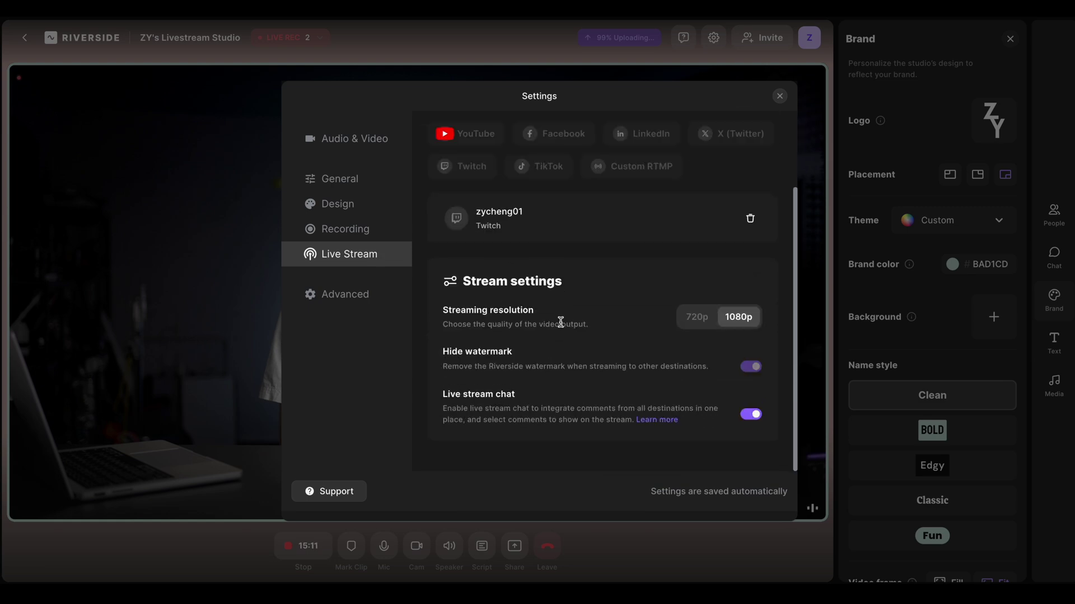
click(780, 98)
click(1056, 391)
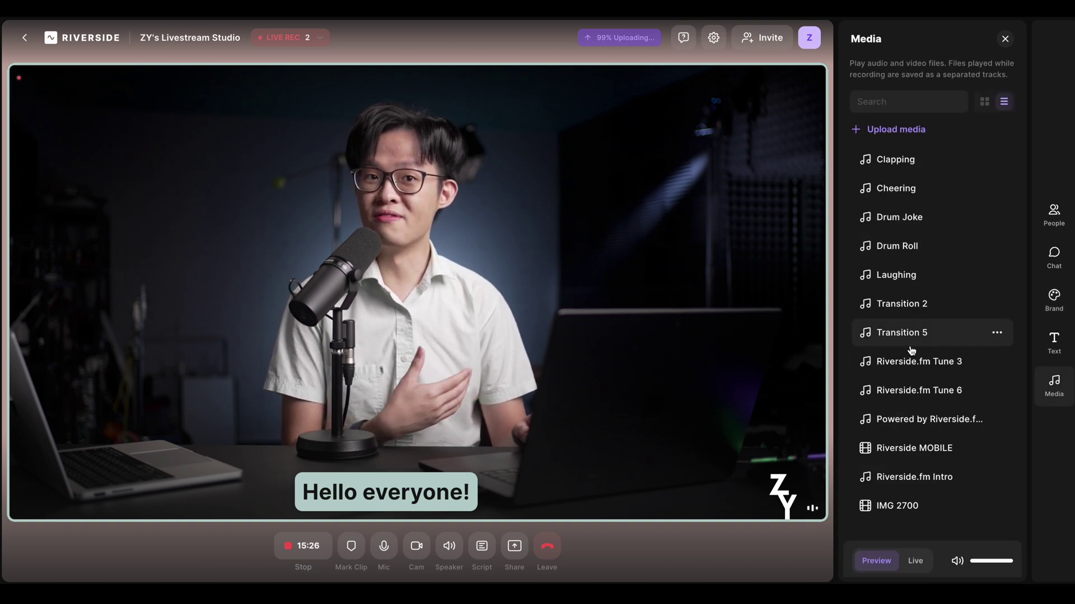
- Preview the Riverside MOBILE video from the media list
click(918, 448)
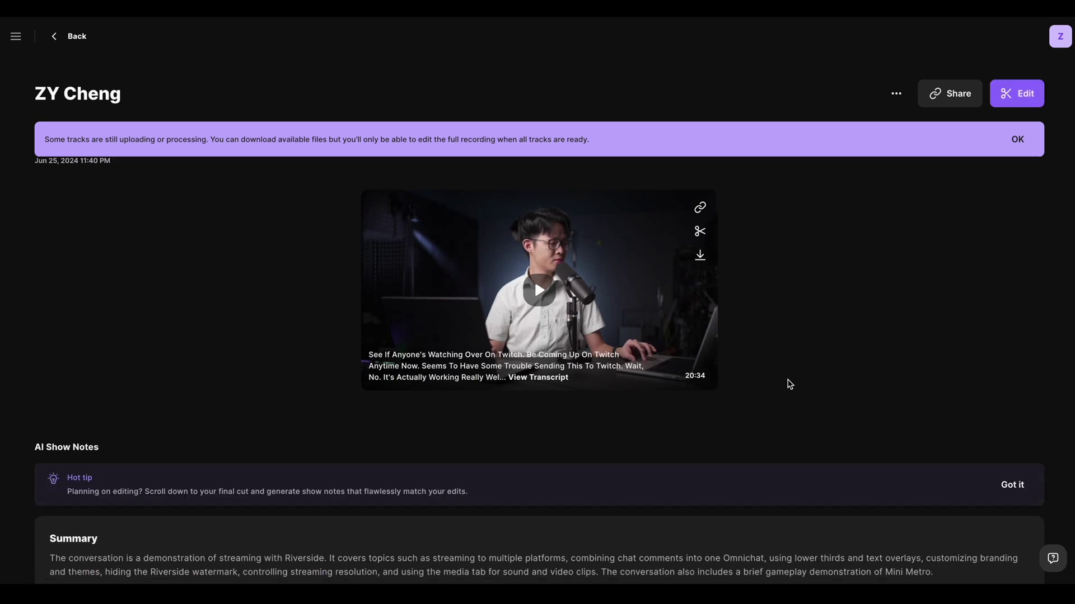
- Generate Magic Clips from the recording and select a passage in the 'Using the Media Tab' clip transcript
scroll(716, 465, down, 9)
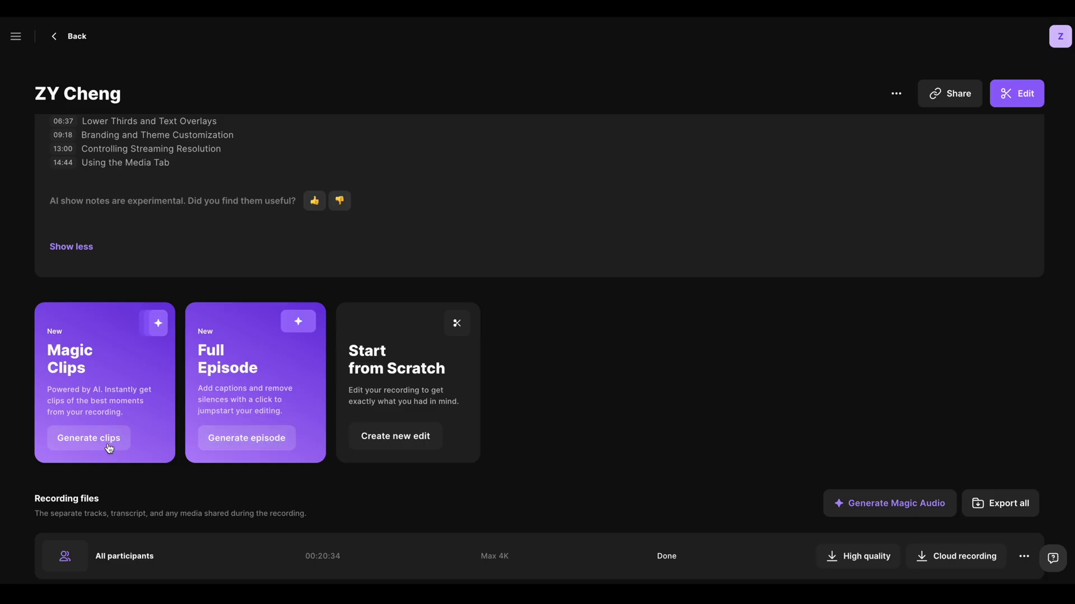
click(109, 449)
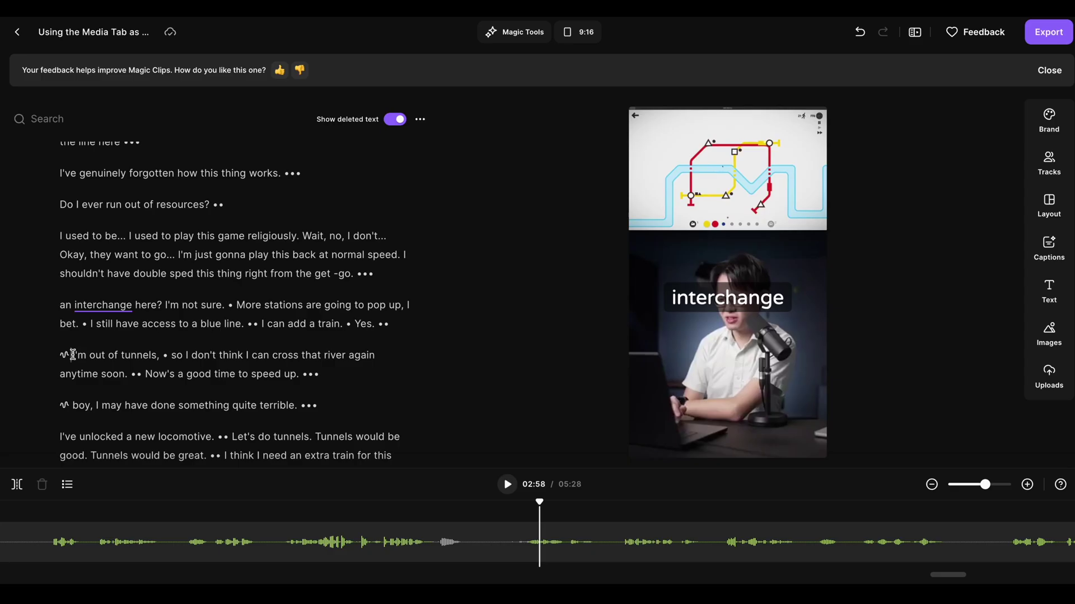
drag(70, 355, 301, 375)
- Delete the transcript from 'I'm not sure.' to 'I can add a train.', trimming the clip to 05:15
click(448, 376)
click(931, 484)
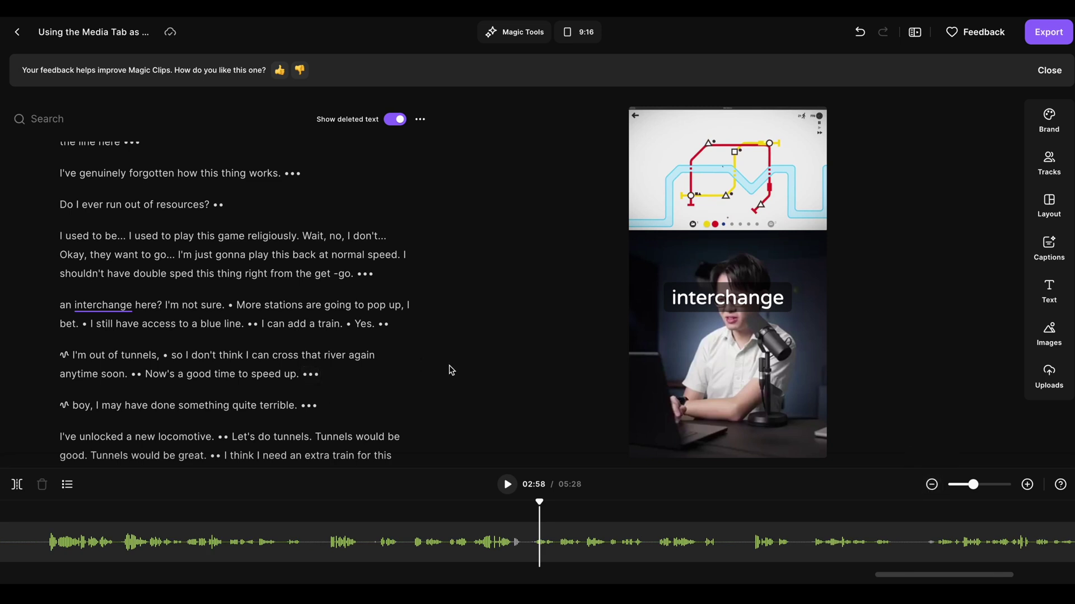
drag(163, 304, 343, 325)
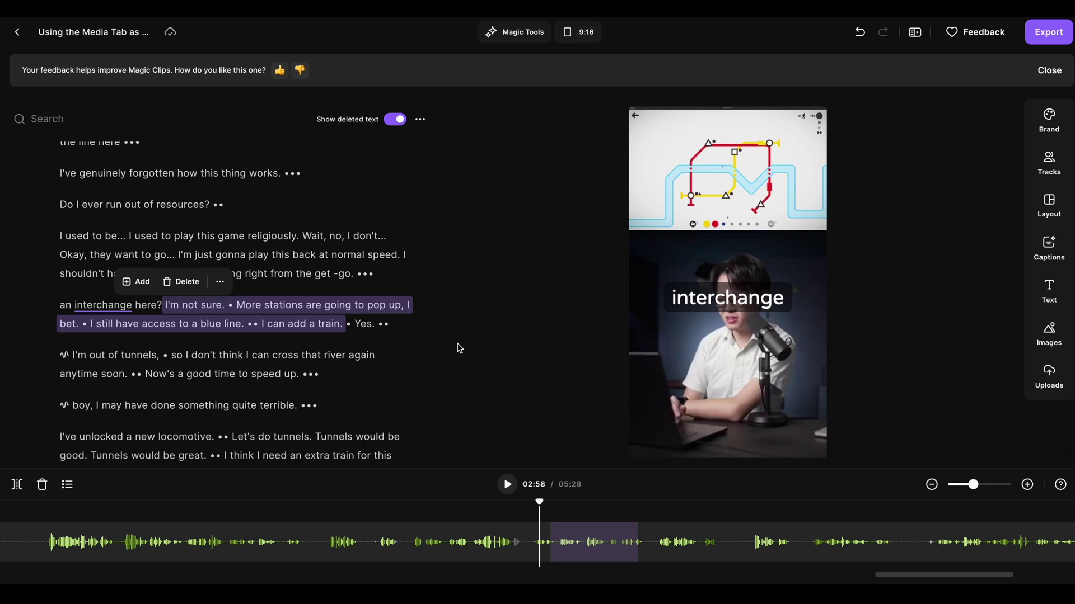
key(Delete)
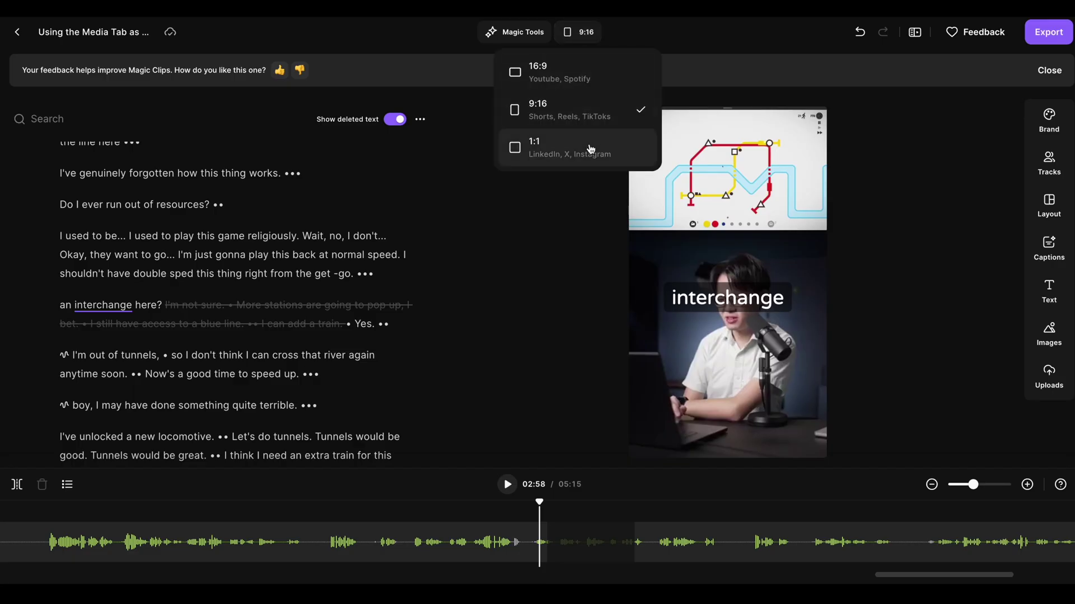
- Switch the clip's aspect ratio to 16:9, then to a 1:1 square
click(592, 74)
click(577, 34)
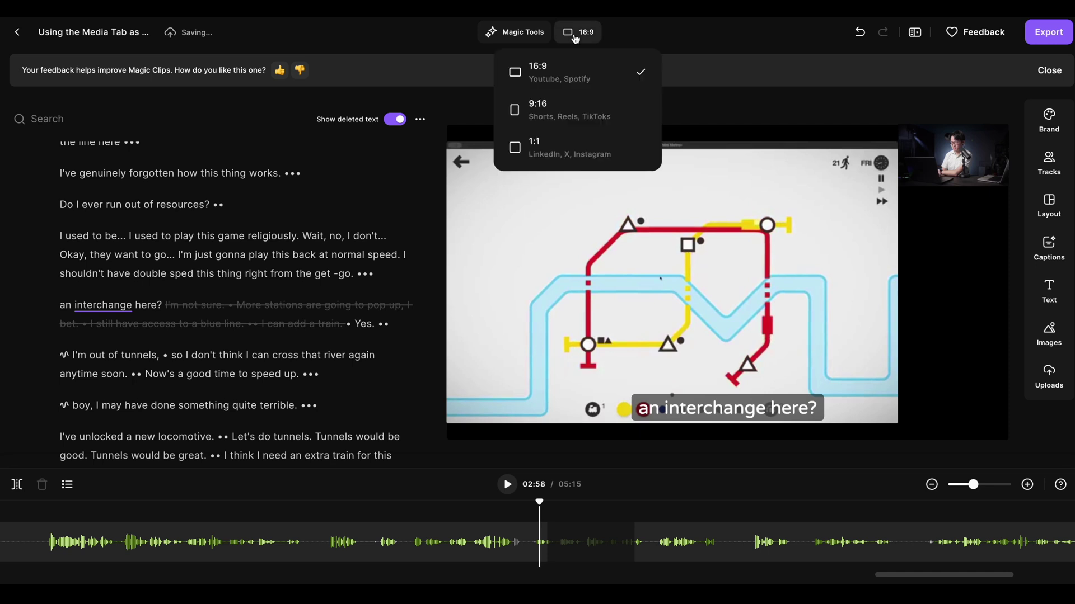
click(555, 150)
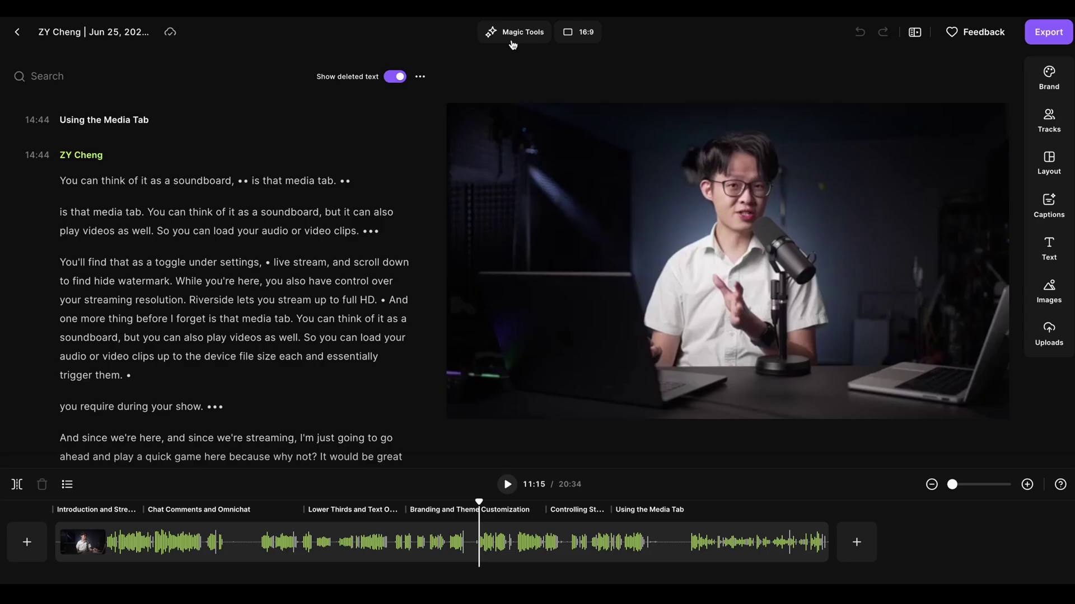
- Apply a Fast pace with Magic Tools to cut pauses, shortening the full show to 13:50
click(520, 33)
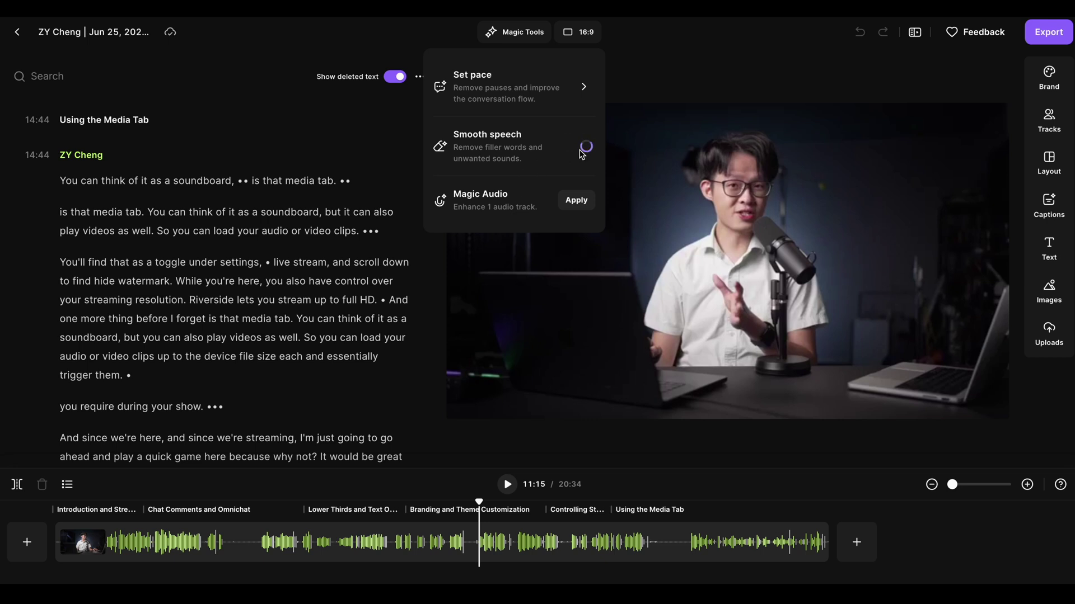
click(575, 94)
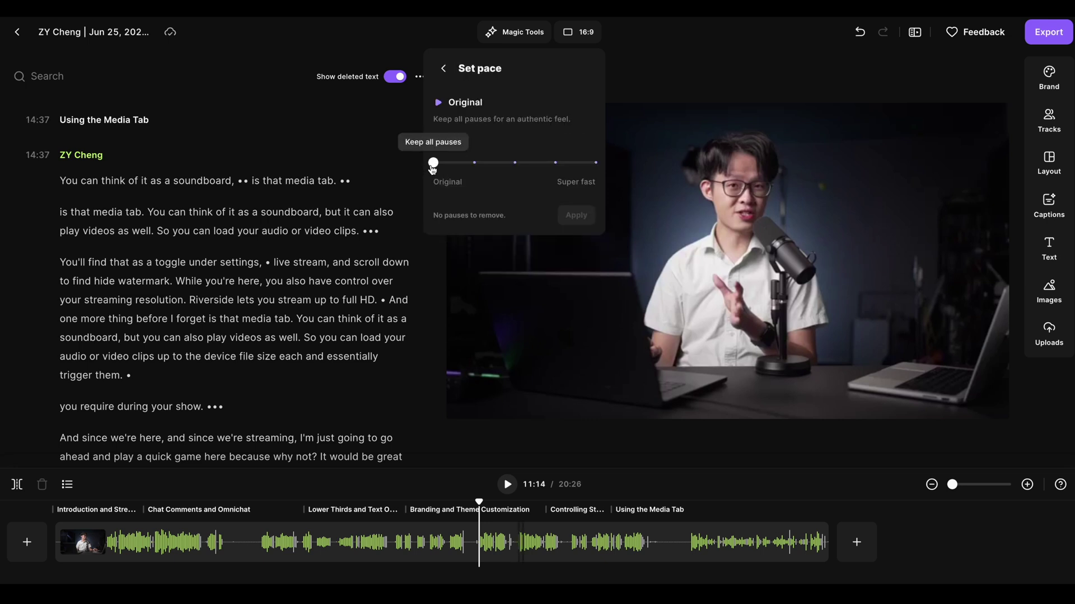
drag(432, 163, 565, 173)
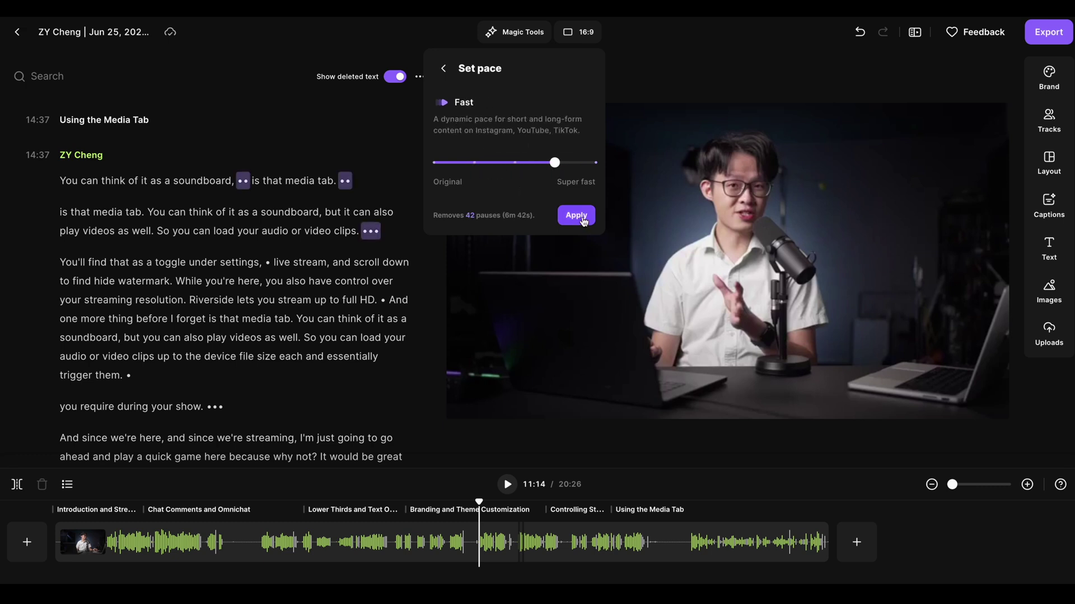
click(576, 216)
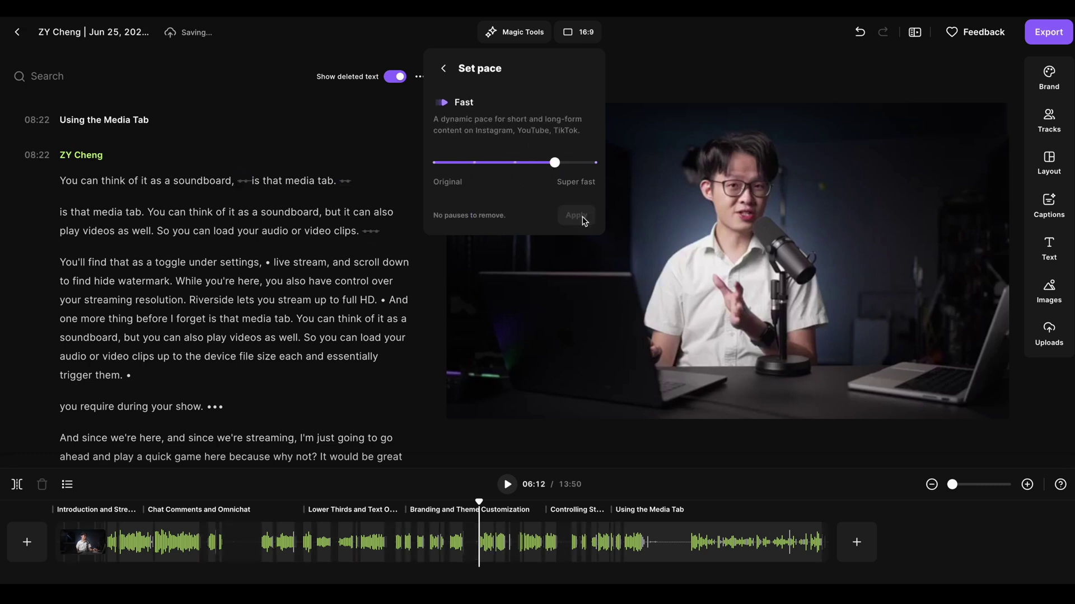